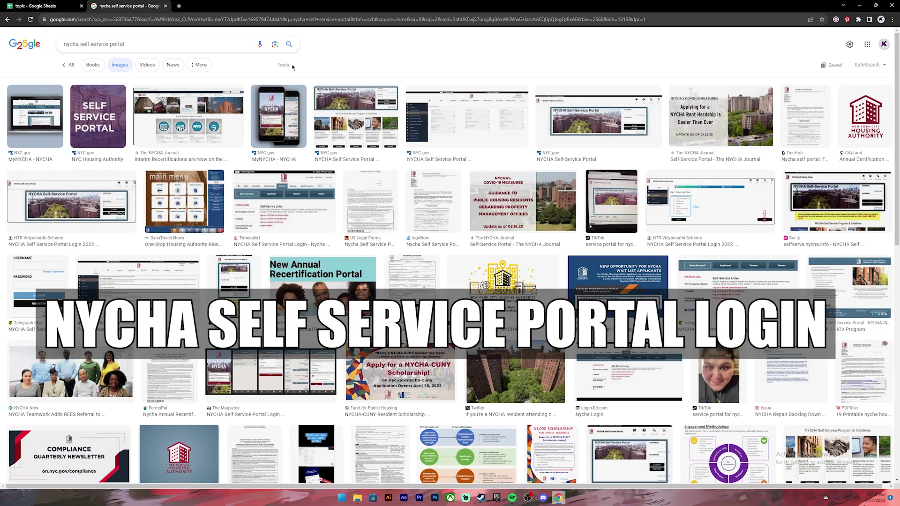
- Search Google for "nycha self service portal login" and open the "Self-Service Portal - NYCHA" result
left_click(205, 45)
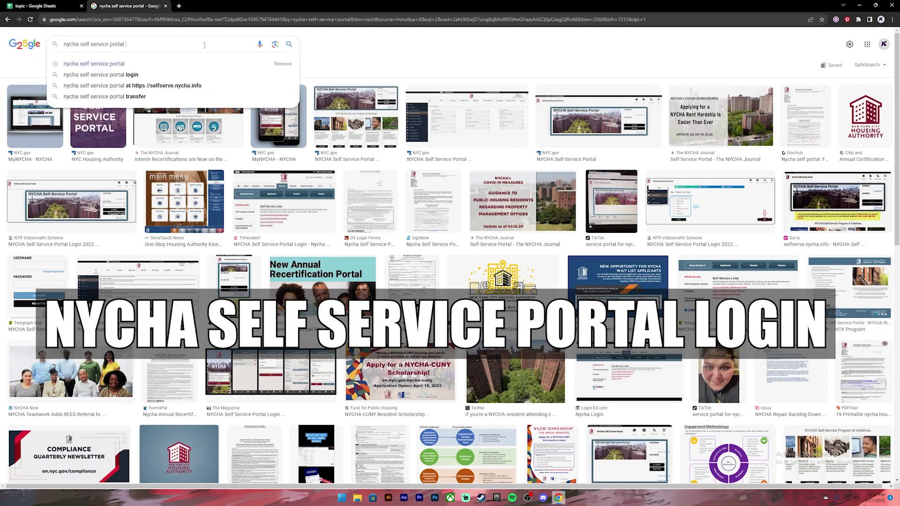
type("login")
key("Return")
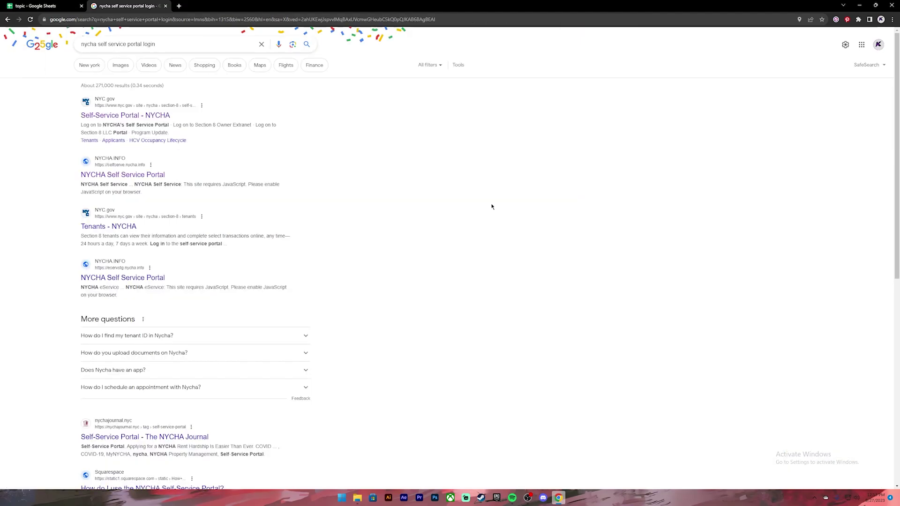
left_click(138, 116)
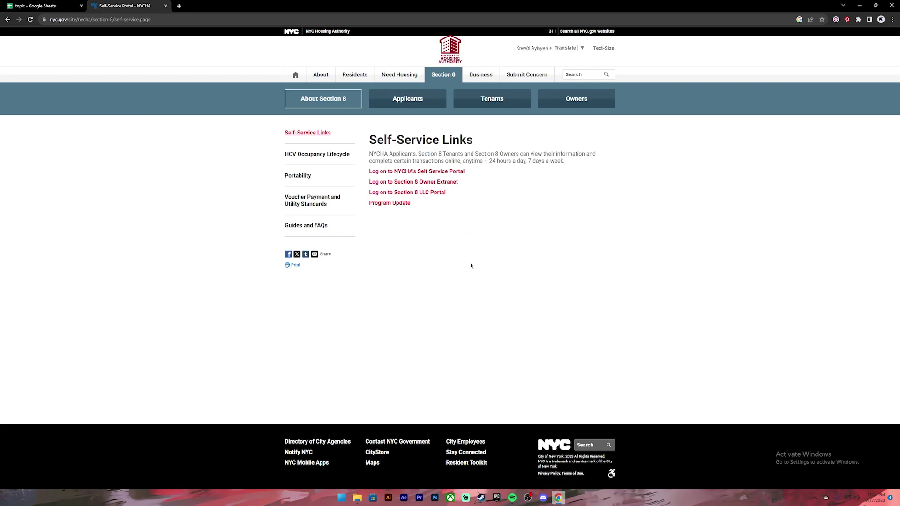
- Follow the "Log on to NYCHA's Self Service Portal" link to the portal login page
left_click(428, 175)
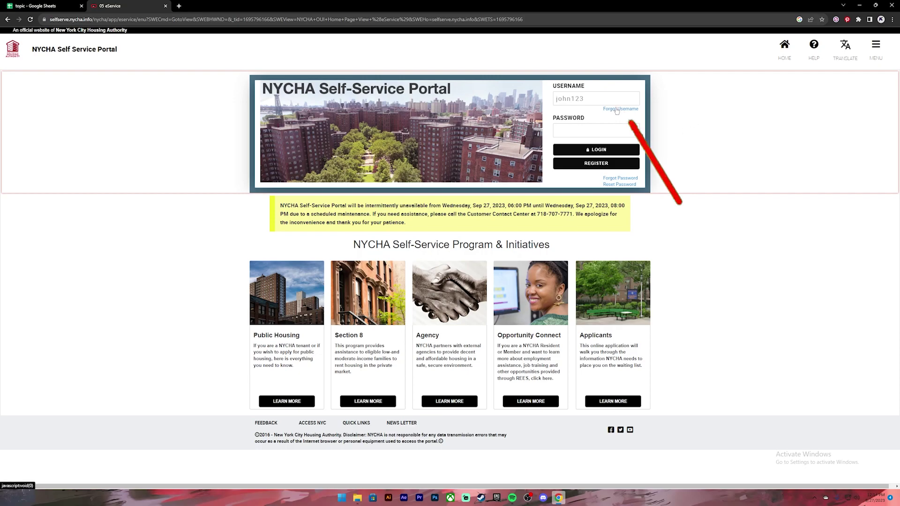
- Paste the account password into the PASSWORD field below the username
left_click(619, 129)
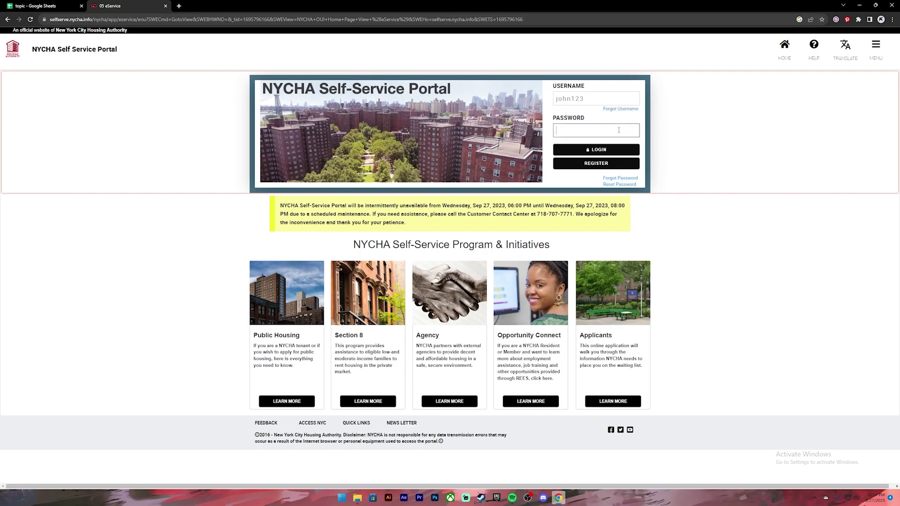
key("ctrl+v")
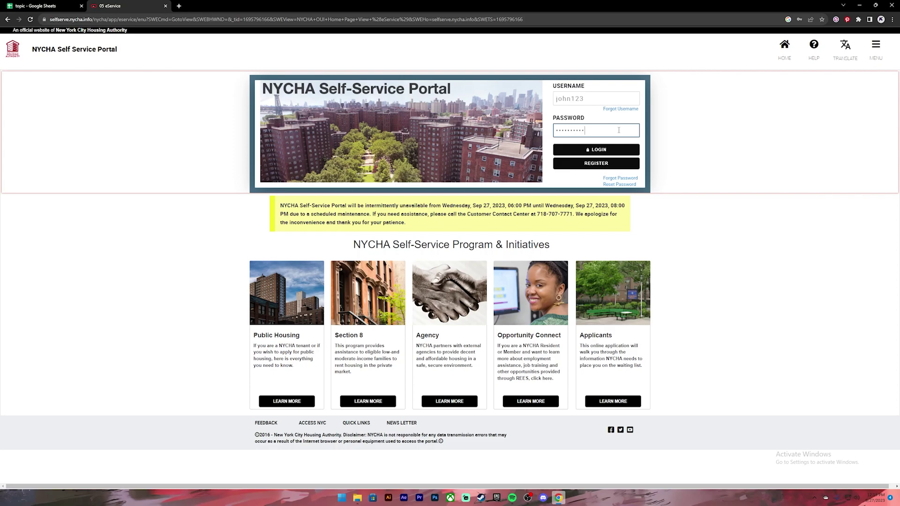